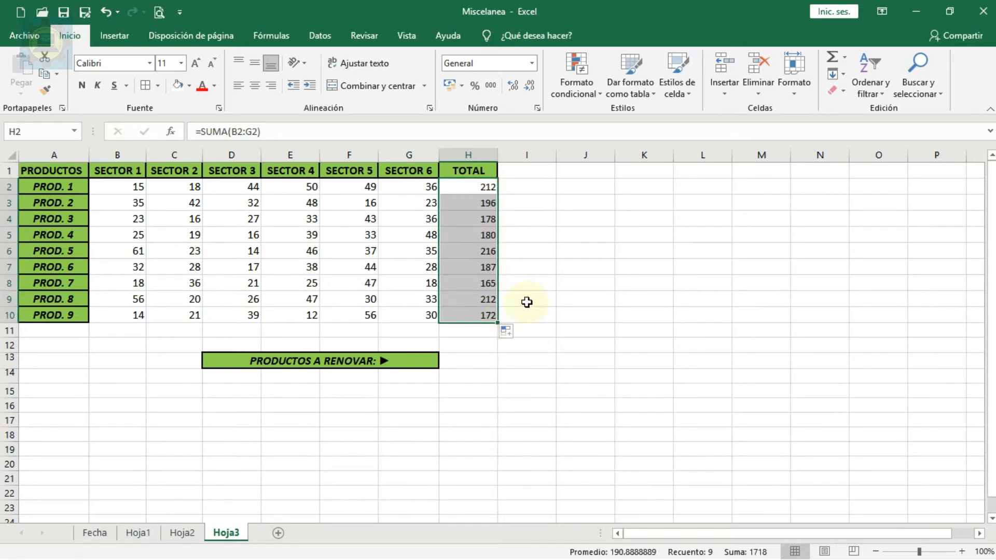
Step: Inspect the SUMA formulas behind the totals of PROD. 7, PROD. 5 and PROD. 9 and the cells they reference
left_click(476, 283)
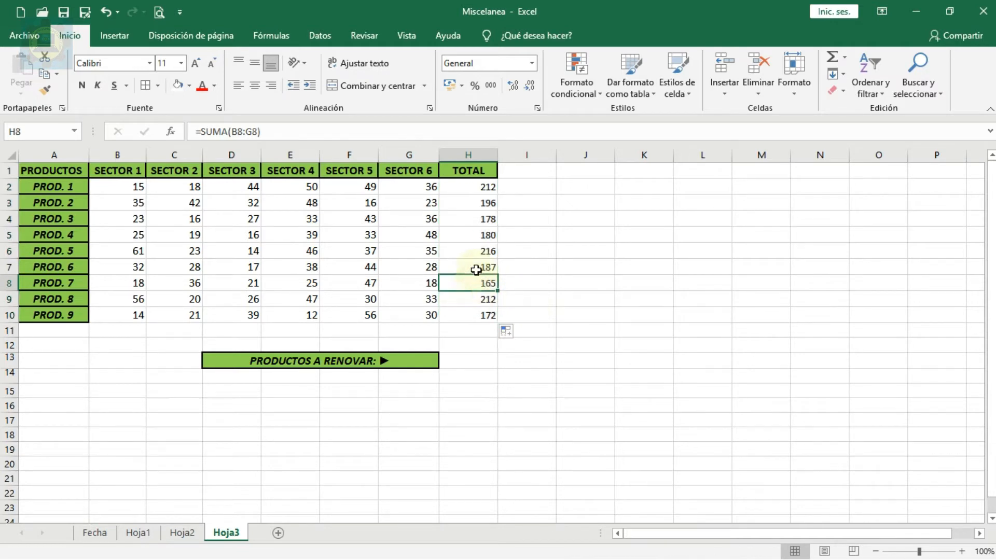
left_click(444, 133)
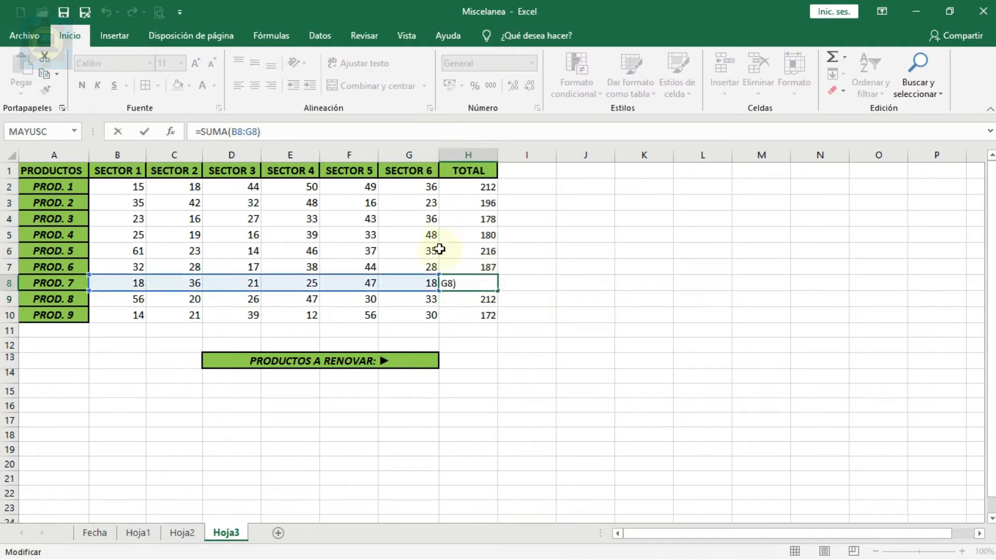
left_click(472, 251)
left_click(441, 133)
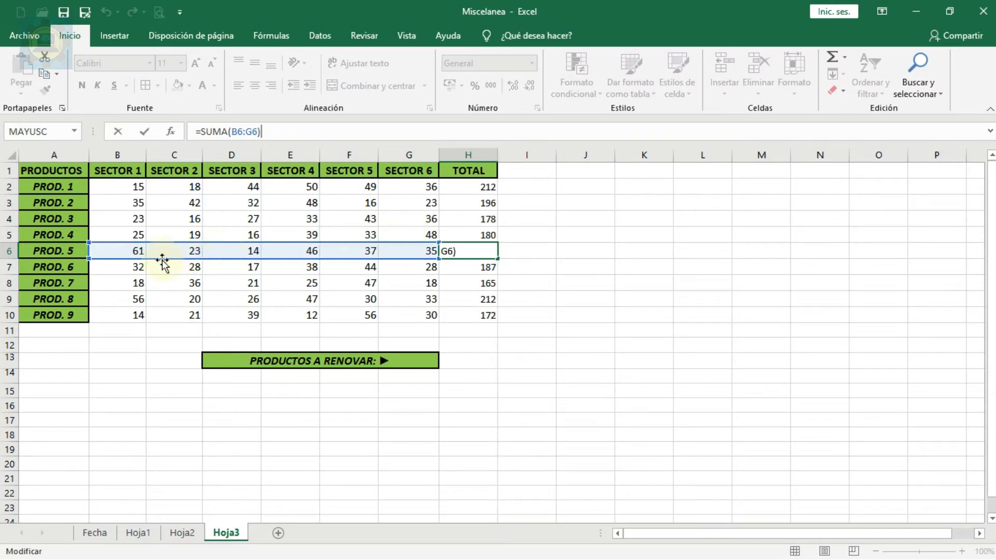
left_click(478, 311)
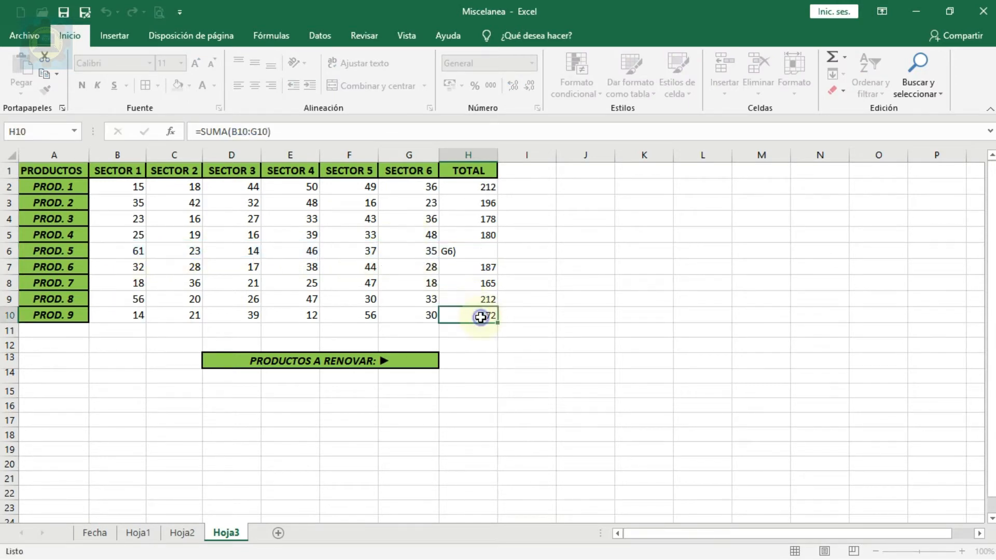
left_click(300, 133)
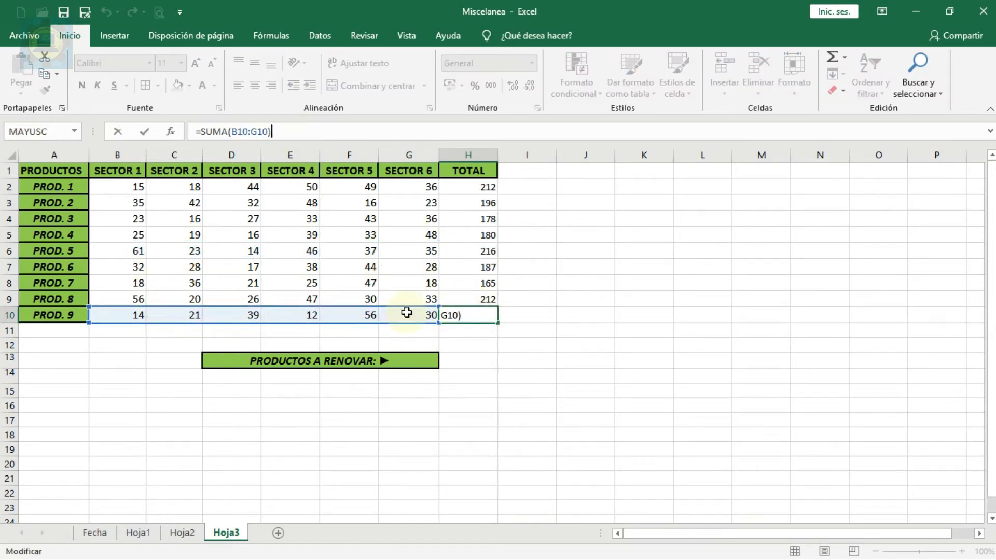
left_click(539, 297)
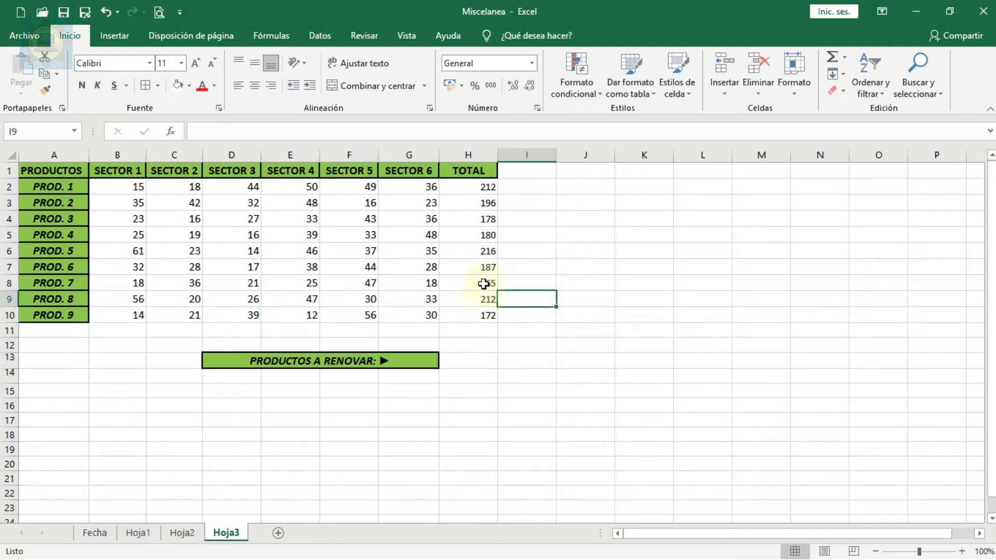
Step: Clear the totals in H7:H10 and enter the formula =B7+C7+D7+E7+F7+G7 in H7 for PROD. 6
left_click_drag(487, 269, 471, 316)
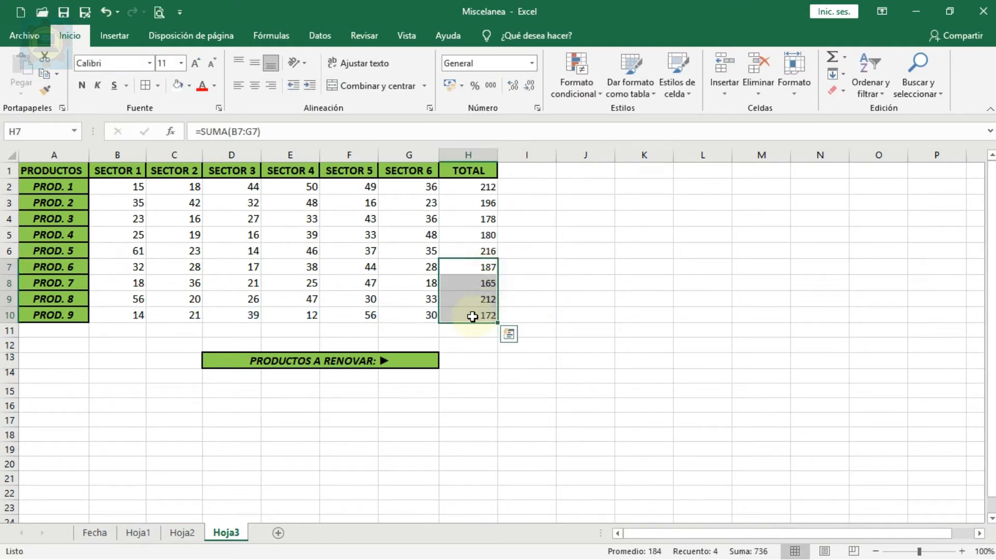
key("Delete")
left_click(214, 132)
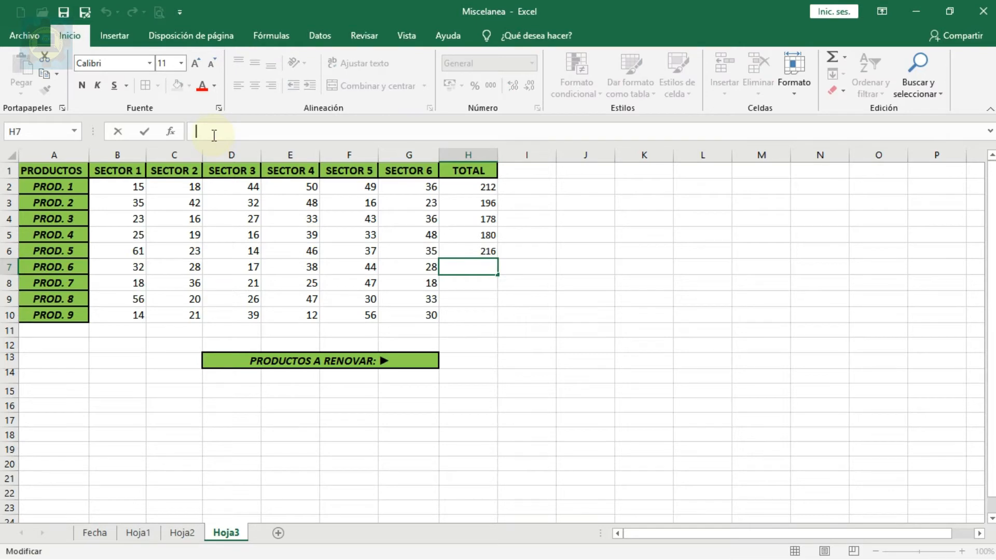
type("=")
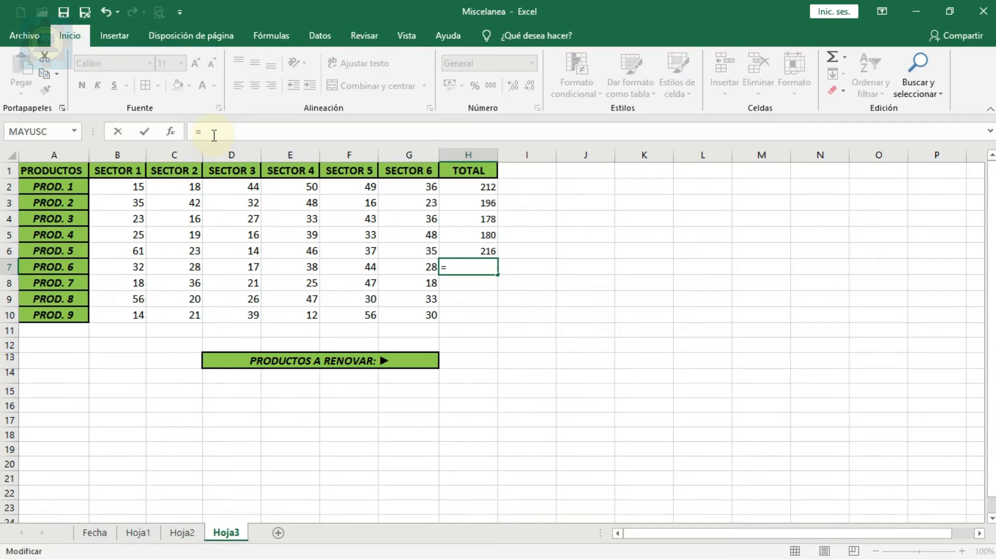
left_click(123, 267)
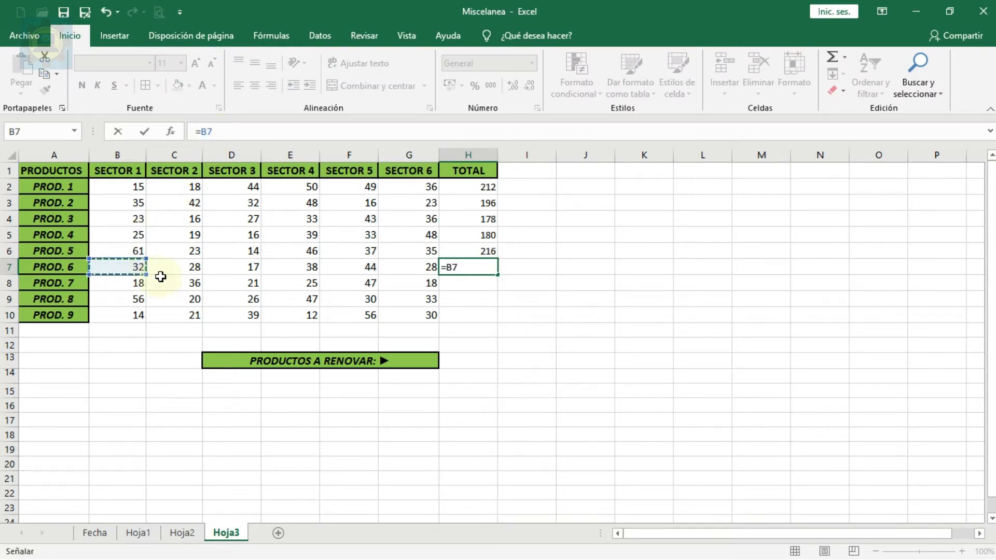
type("+")
left_click(179, 268)
type("+")
left_click(242, 267)
type("+")
left_click(296, 265)
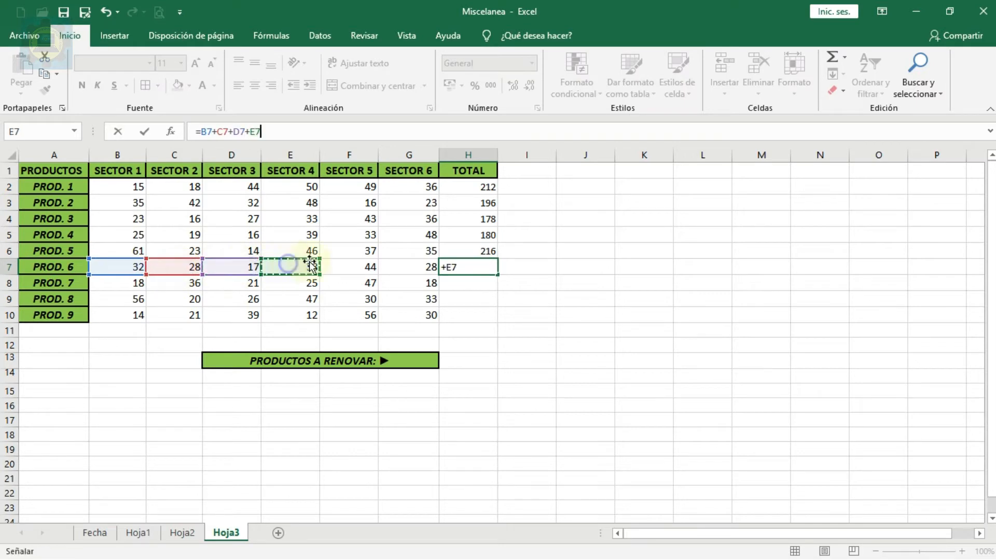
type("+")
left_click(347, 268)
type("+")
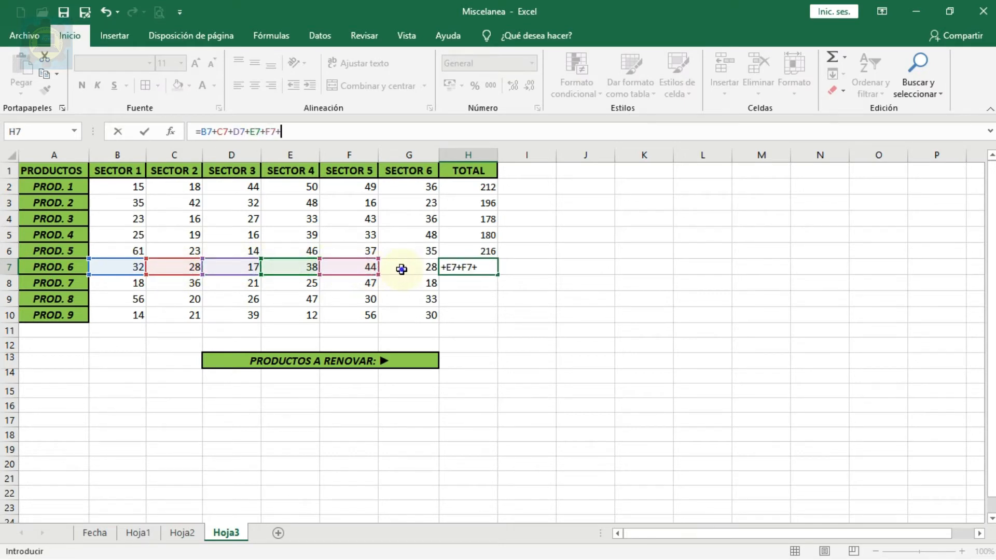
left_click(401, 269)
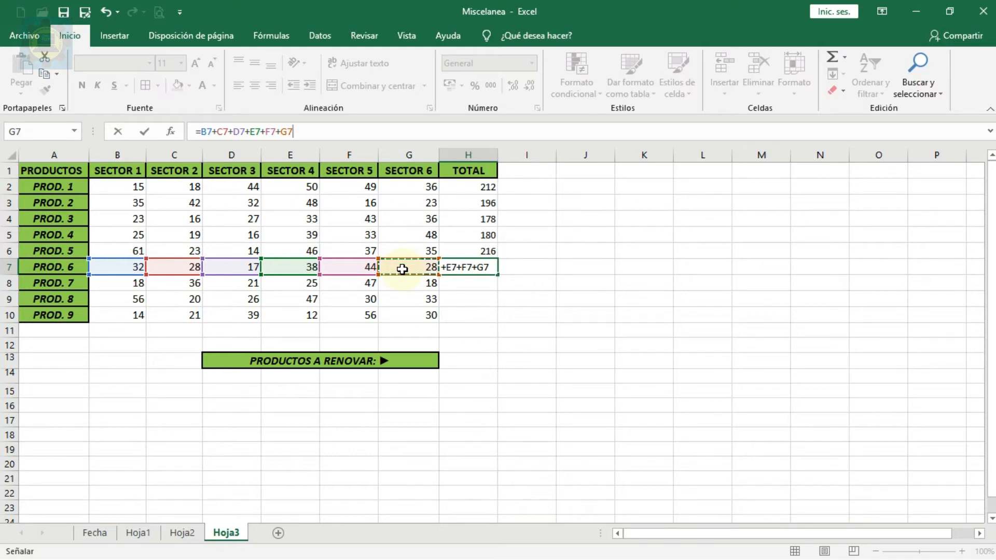
key("Return")
Step: Fill the PROD. 6 total formula from H7 down to H10 and check the cell references of the copy in H9
left_click(488, 266)
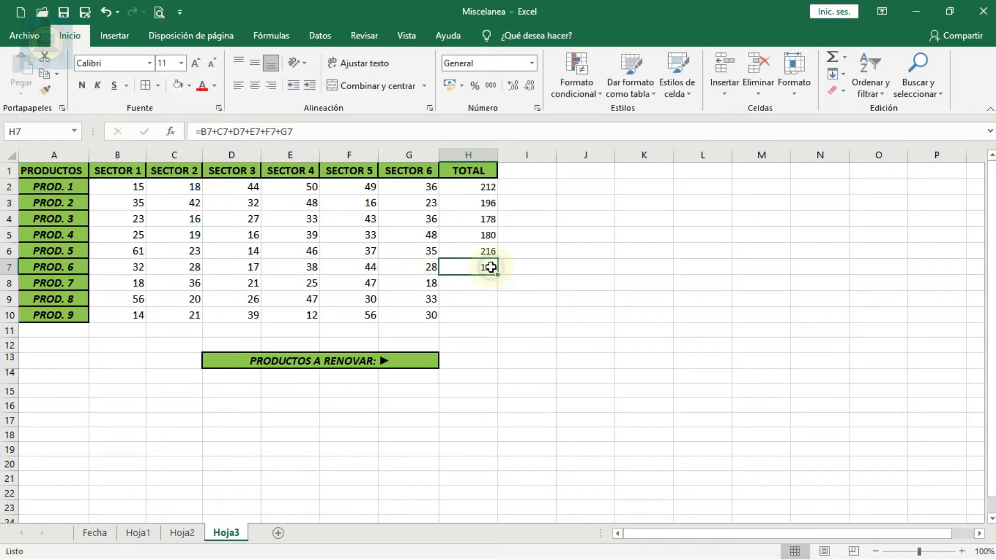
left_click_drag(497, 269, 491, 320)
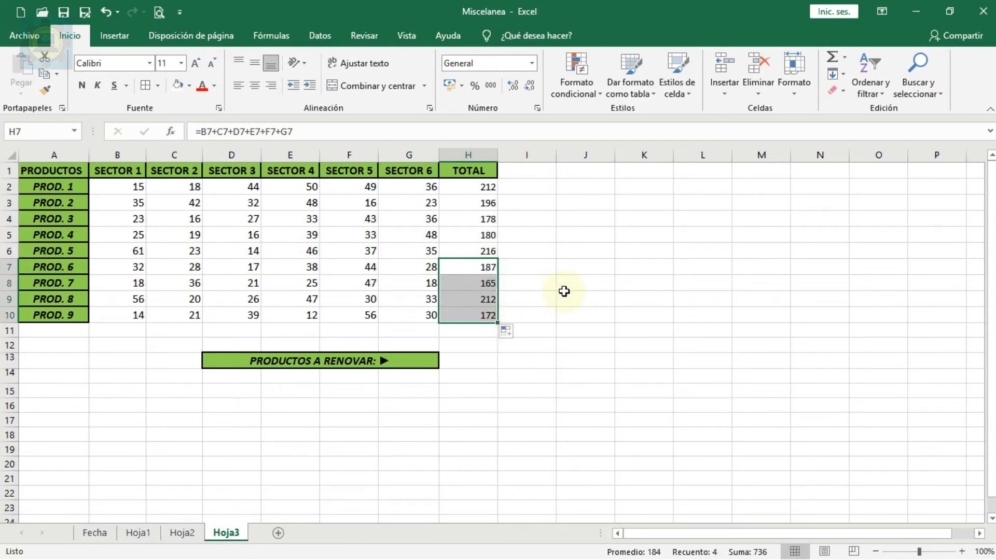
left_click(487, 298)
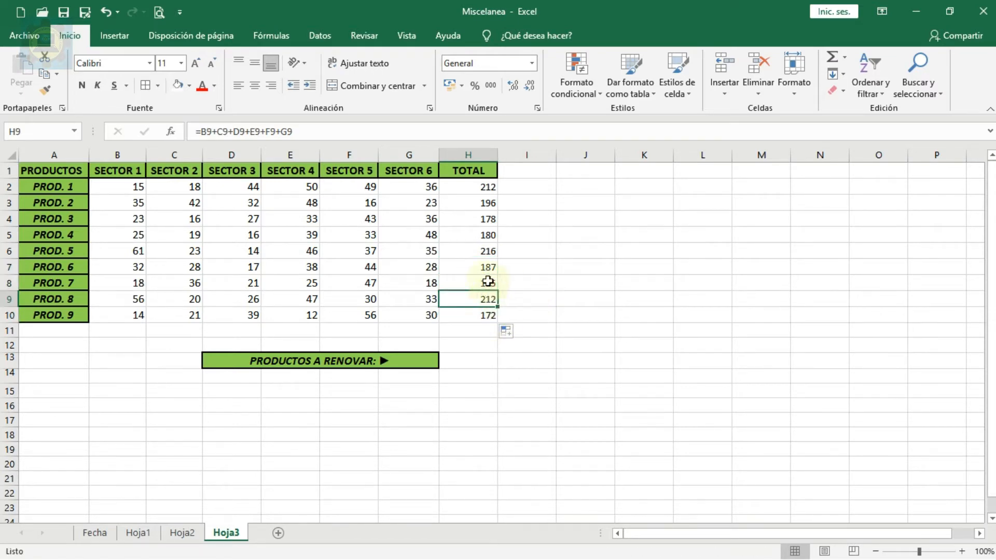
left_click(356, 137)
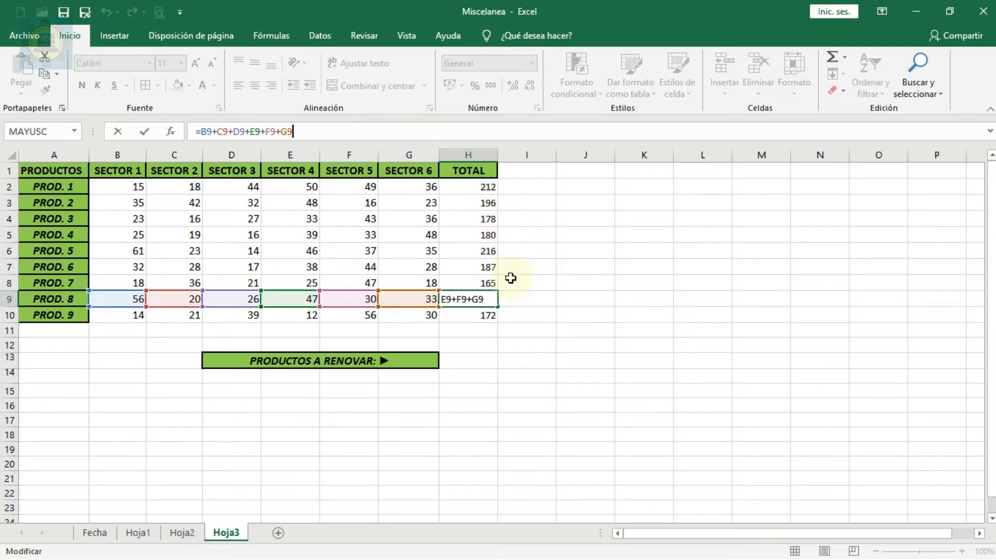
left_click(498, 379)
Step: Enter the formula =SUMA(H2:H10) in H13 beside PRODUCTOS A RENOVAR to add up all the product totals
left_click(483, 360)
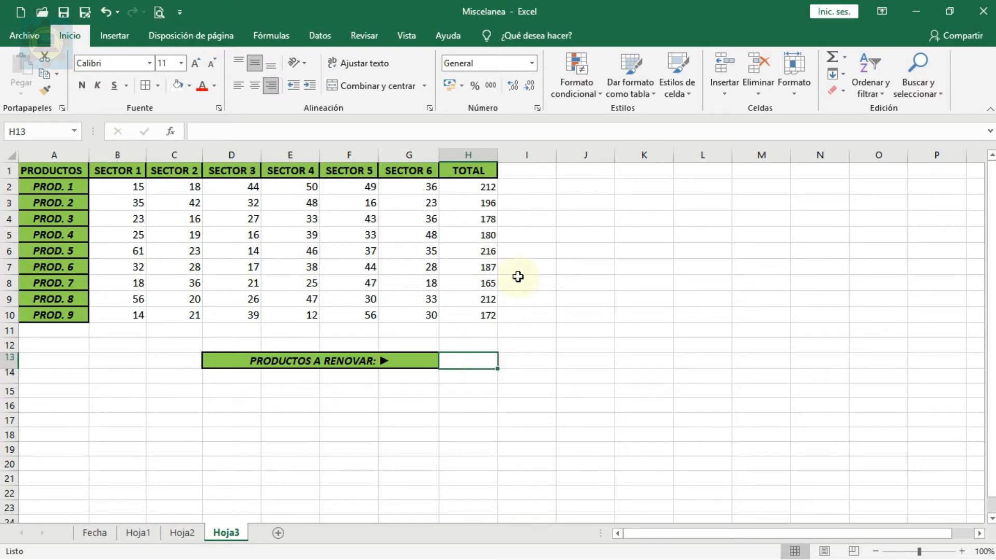
left_click(214, 133)
type("=")
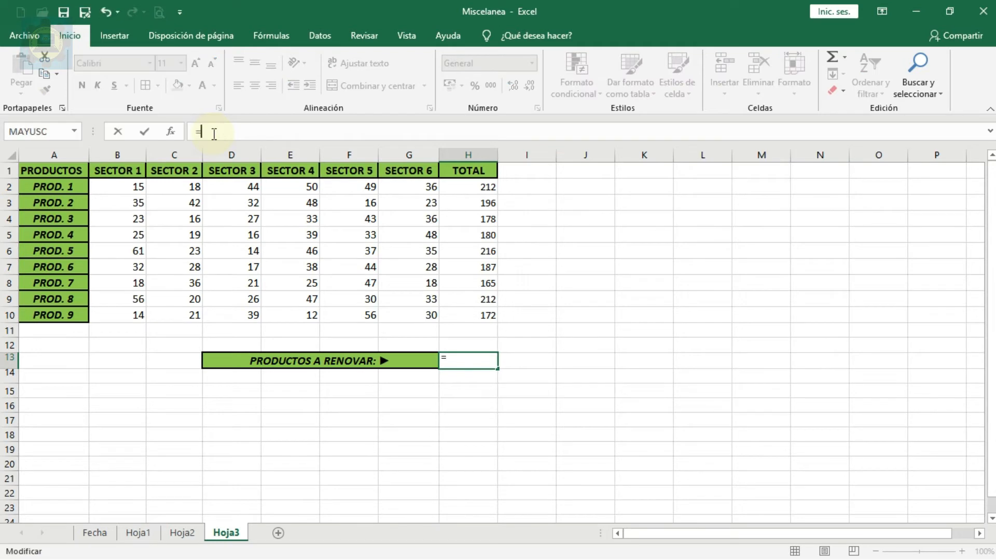
type("suma")
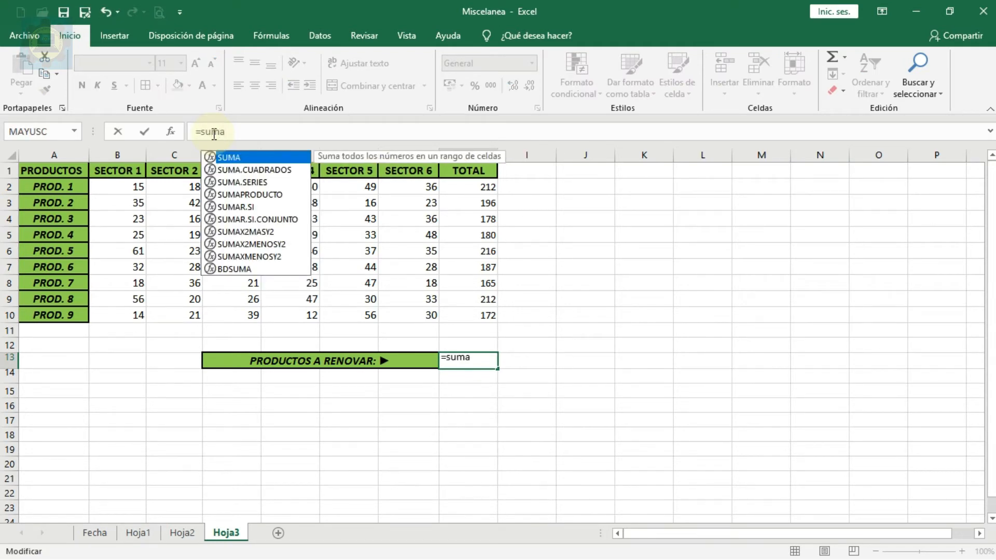
key("Tab")
left_click_drag(489, 186, 476, 312)
key("Return")
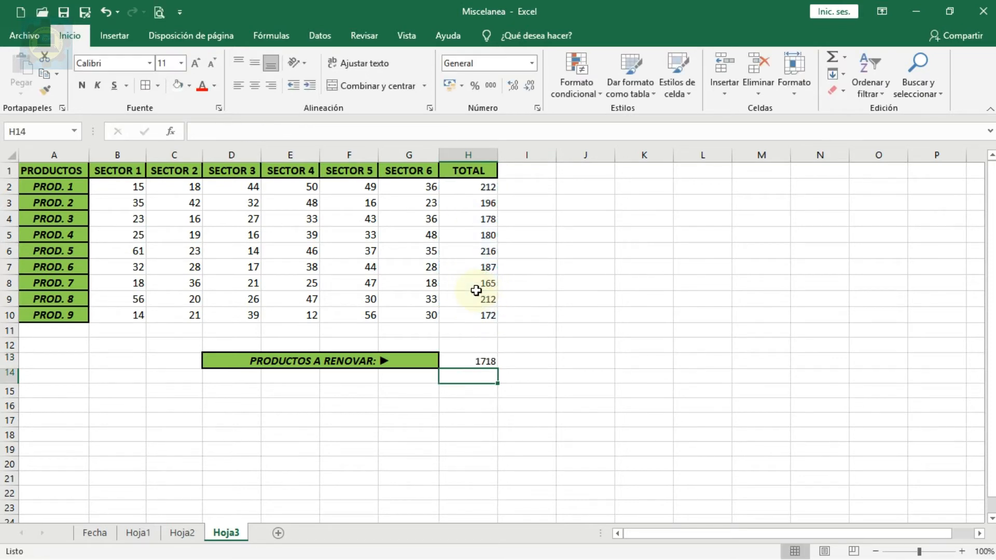
Step: Examine the cell range referenced by the SUMA formula in H13, testing its range outline
left_click(481, 360)
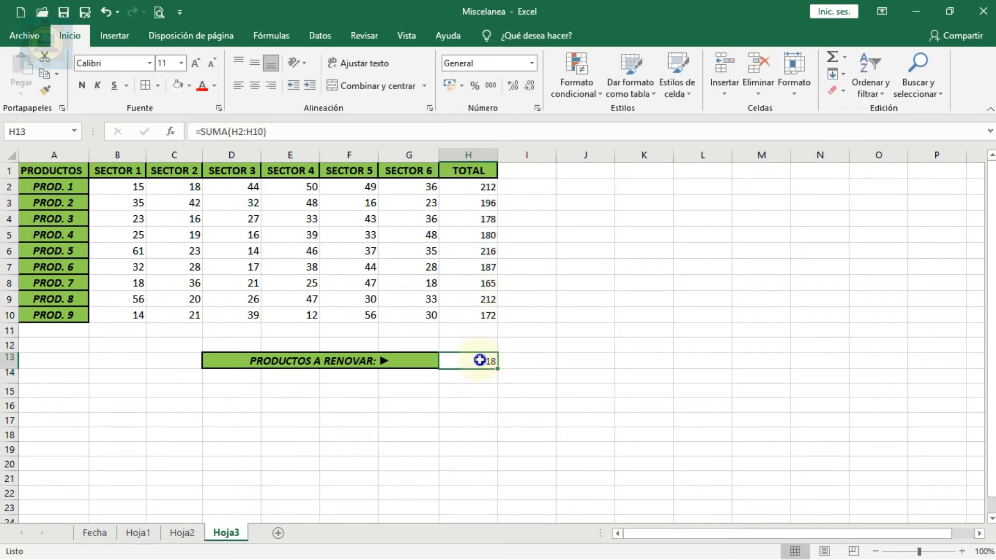
left_click(307, 131)
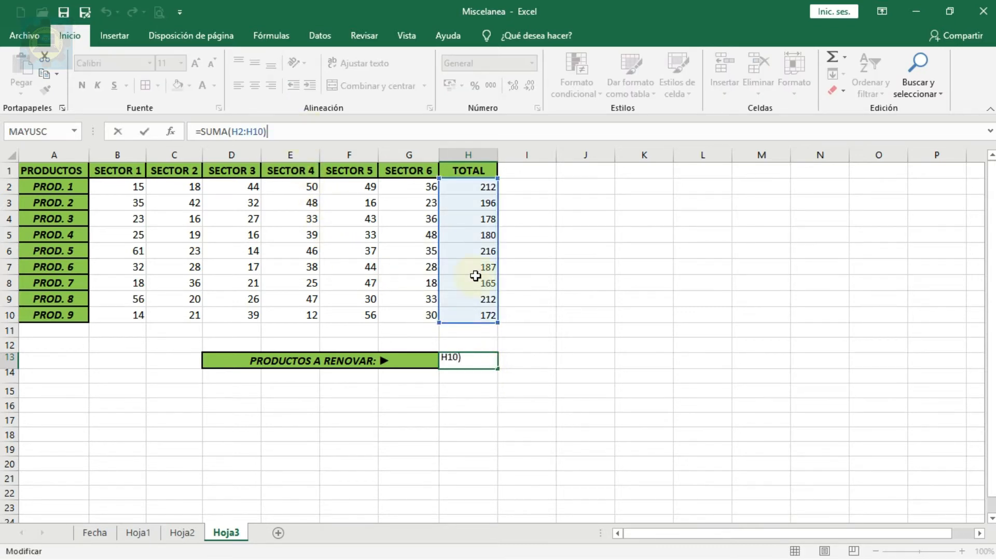
mouse_move(497, 320)
left_mouse_down()
mouse_move(487, 200)
mouse_move(509, 315)
left_mouse_up()
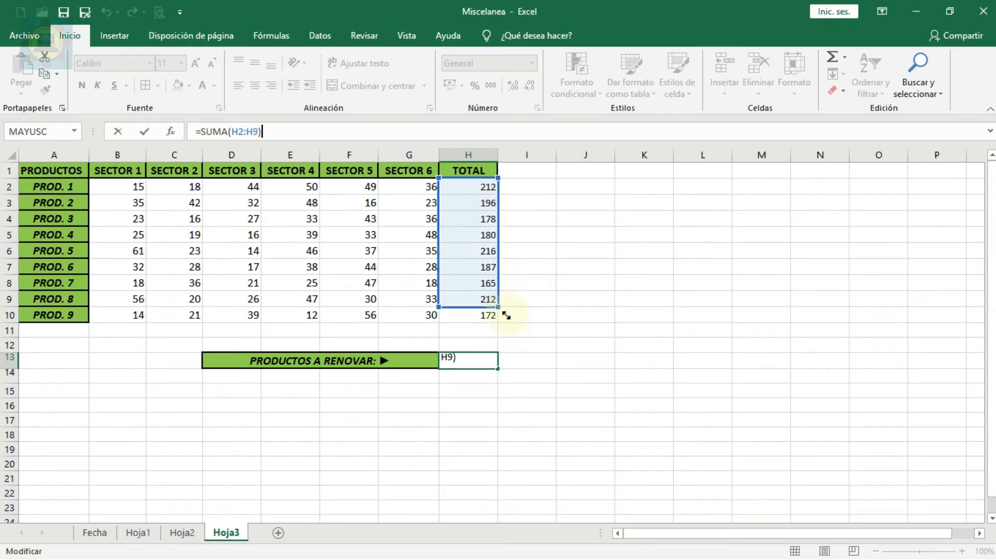
left_click(527, 356)
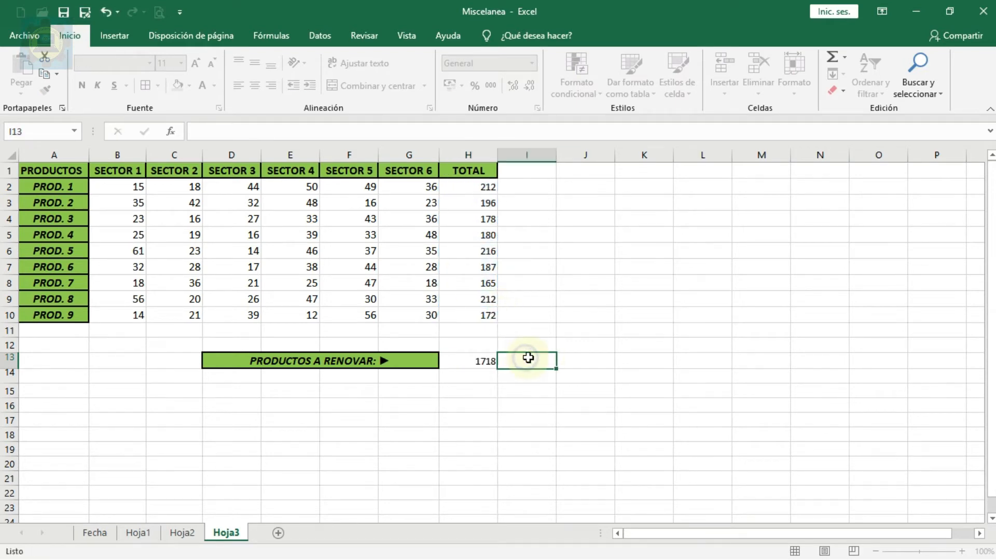
left_click(481, 360)
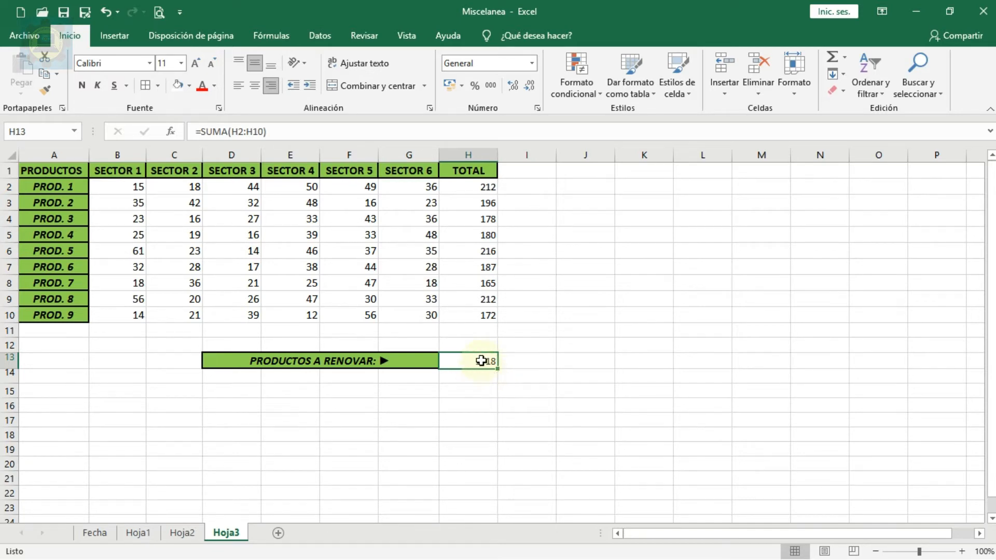
Step: Set the SECTOR 6 value of PROD. 8 in G9 to 60
left_click(424, 303)
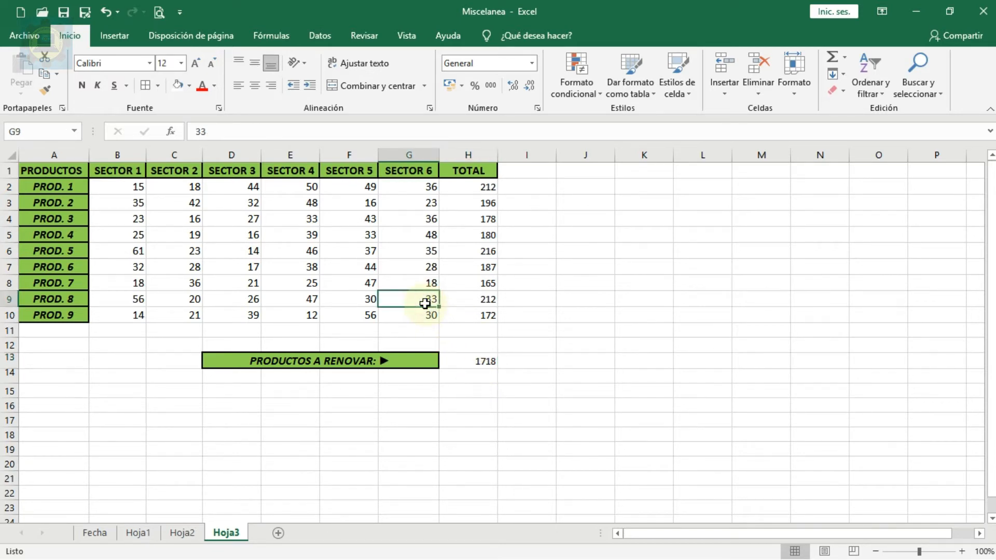
type("60")
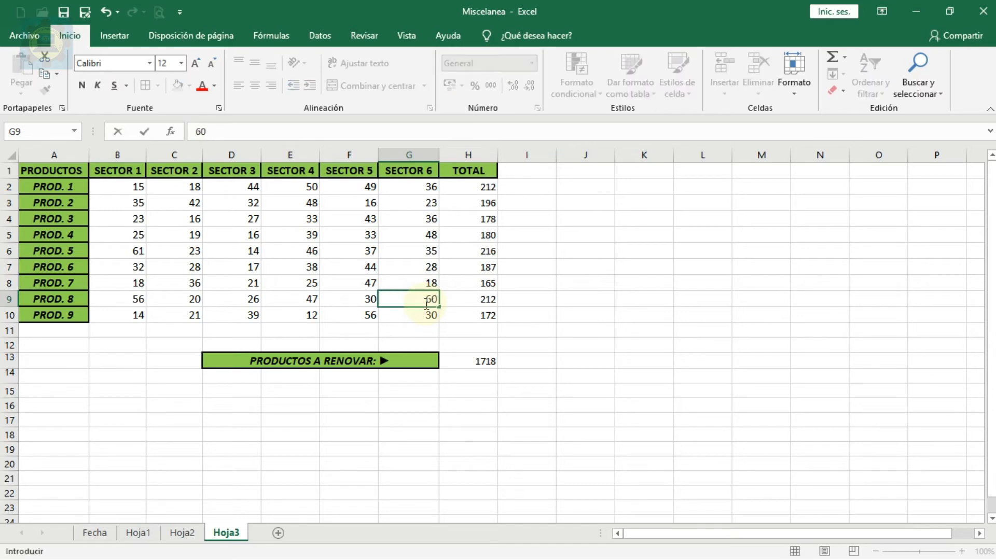
key("Return")
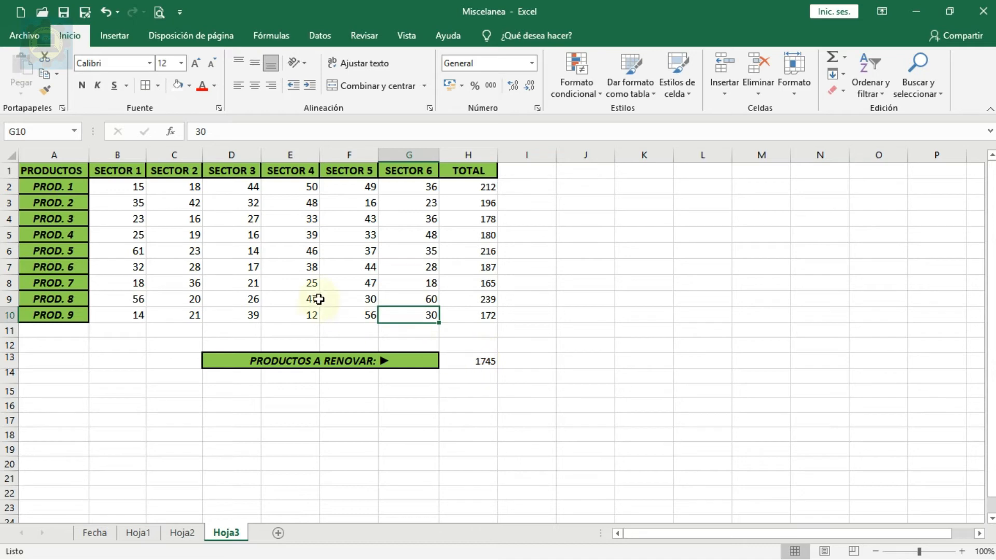
Step: Move the overall total formula from H13 to K13 and check which cells it references
left_click(485, 361)
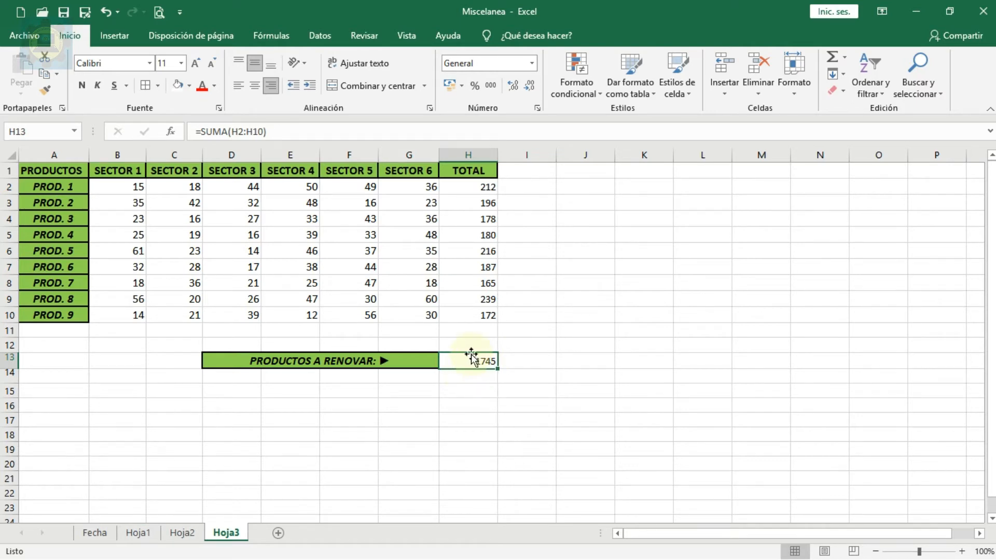
left_click_drag(471, 354, 625, 363)
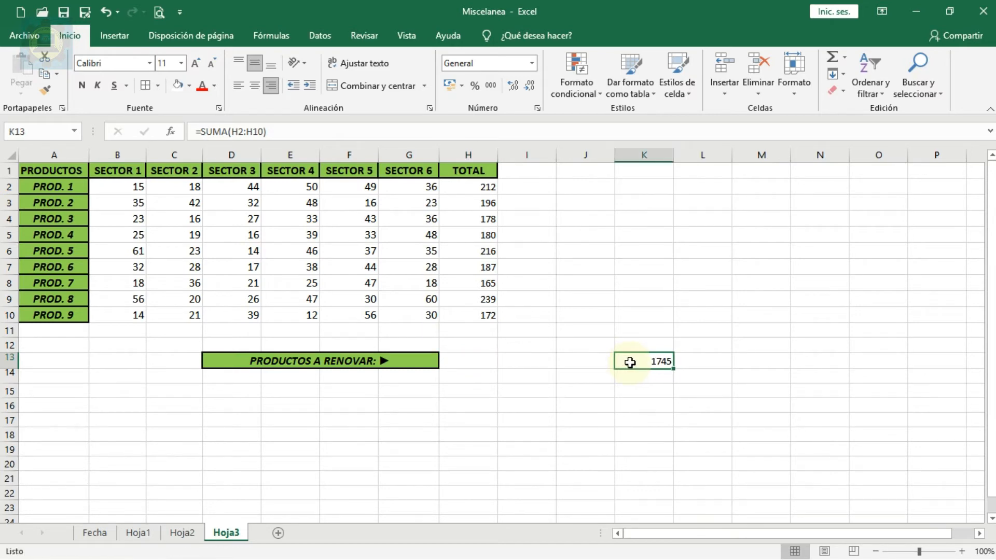
left_click(522, 137)
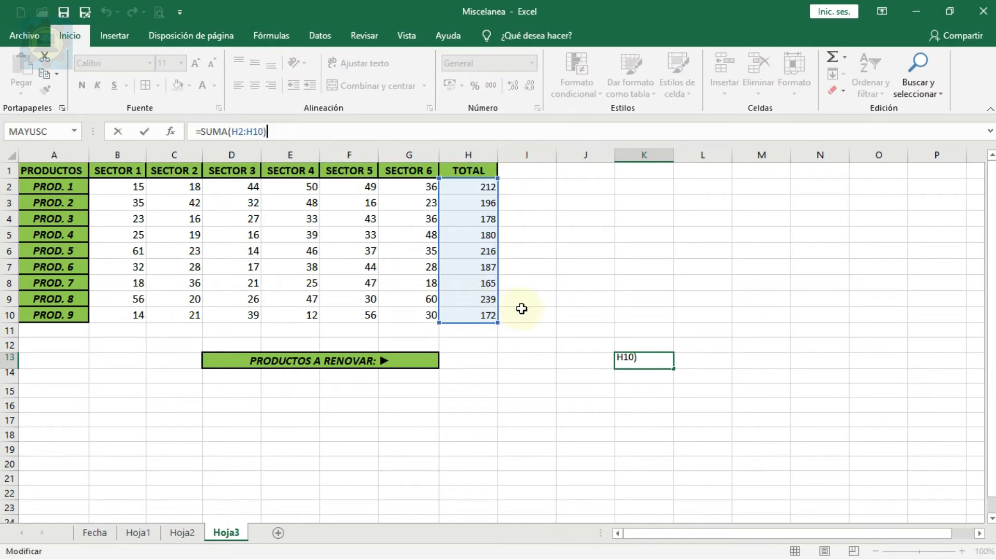
Step: Set the SECTOR 6 value of PROD. 9 in G10 to 90
left_click(417, 315)
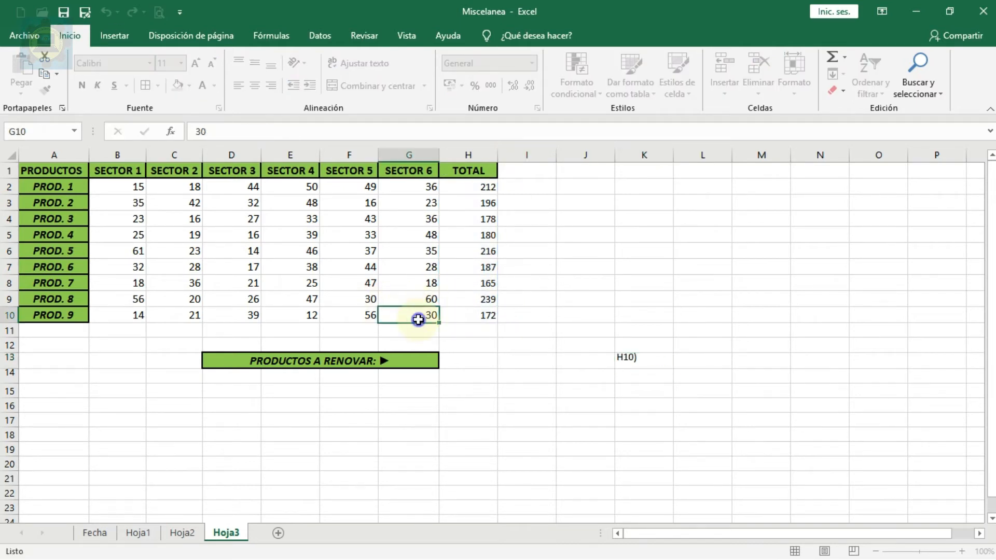
type("90")
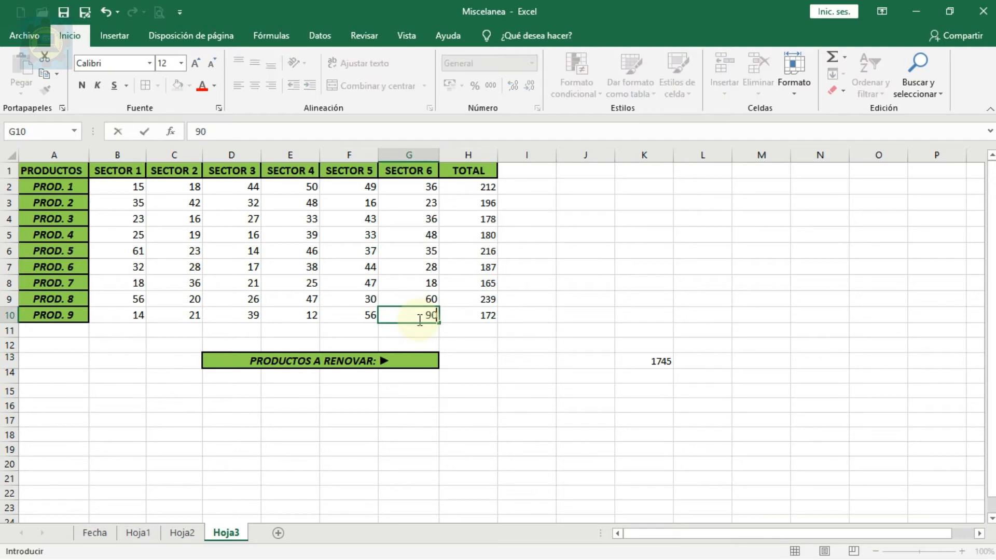
key("Return")
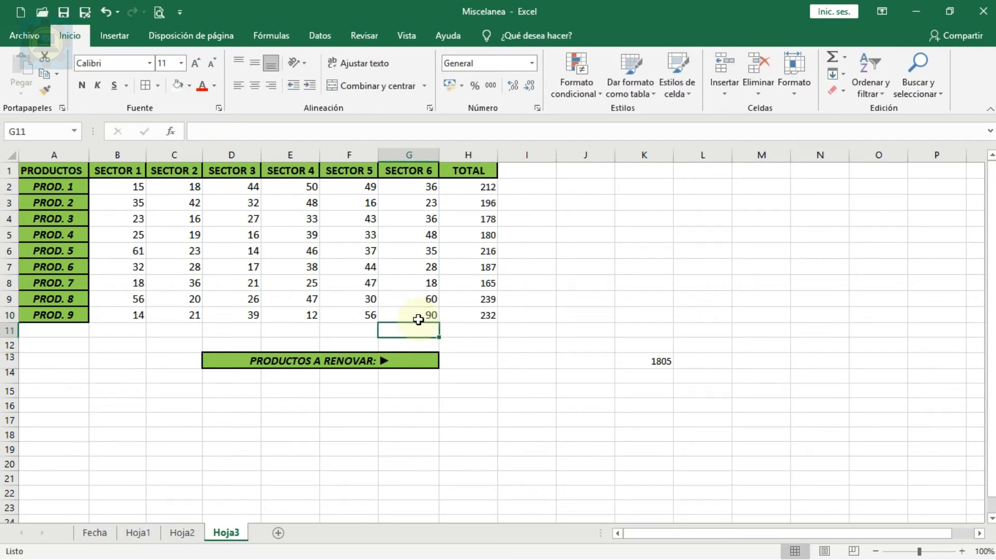
Step: Move the overall total formula from K13 back to H13 and paste a values-only copy of it into J13
left_click(648, 360)
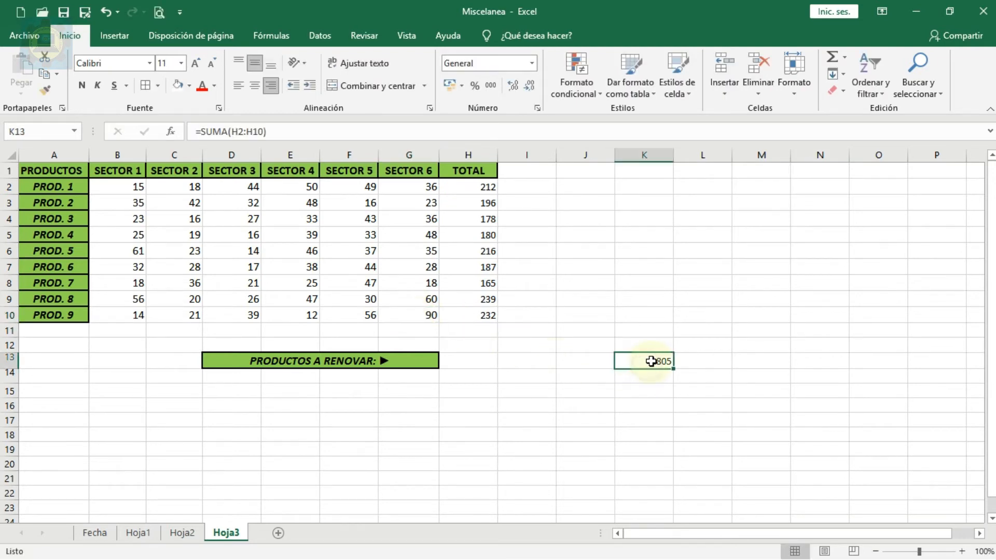
left_click_drag(654, 353, 493, 365)
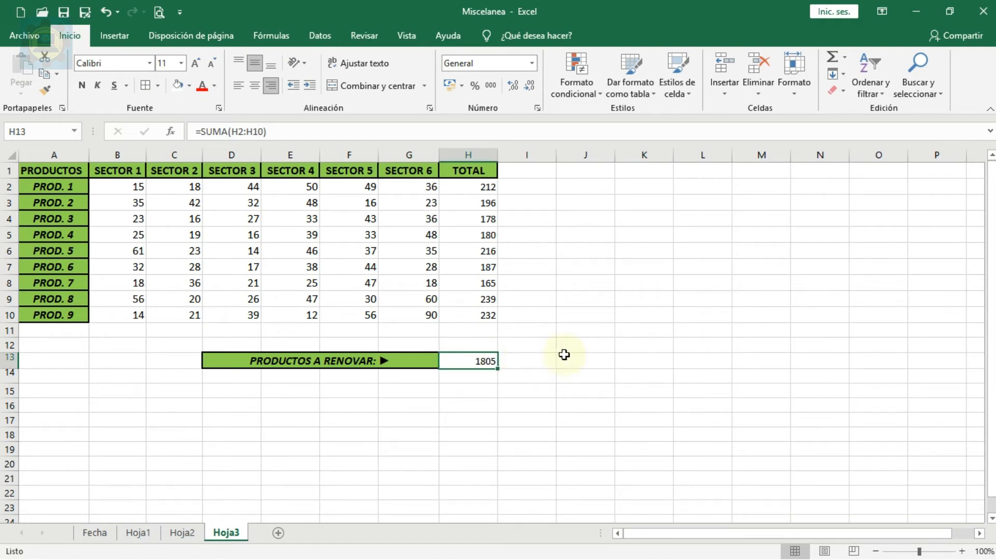
right_click(484, 362)
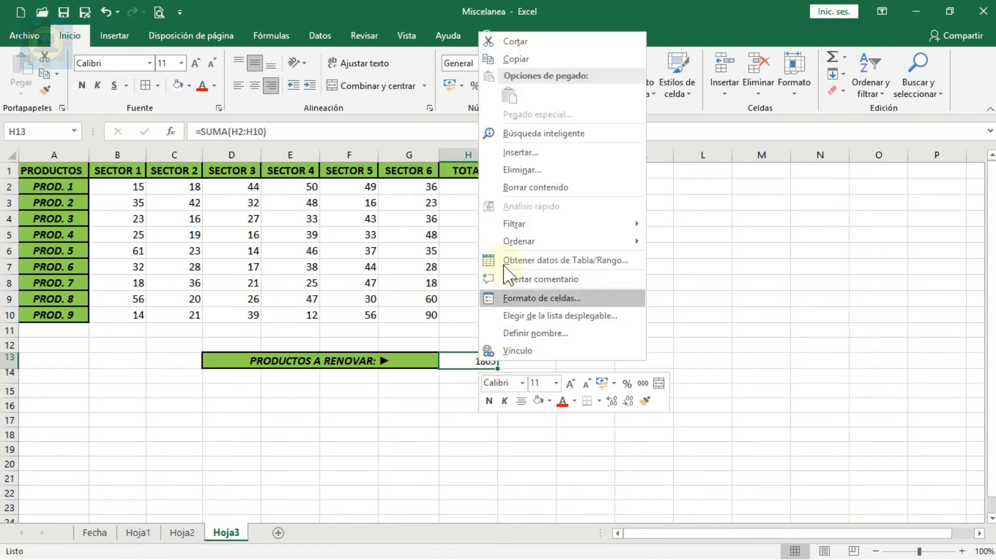
left_click(515, 58)
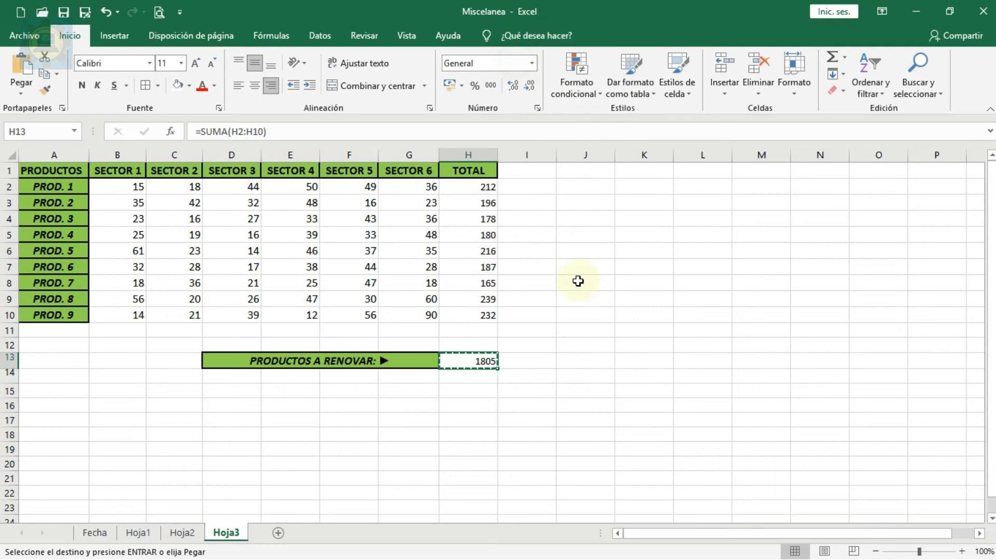
left_click(598, 361)
right_click(598, 361)
left_click(651, 99)
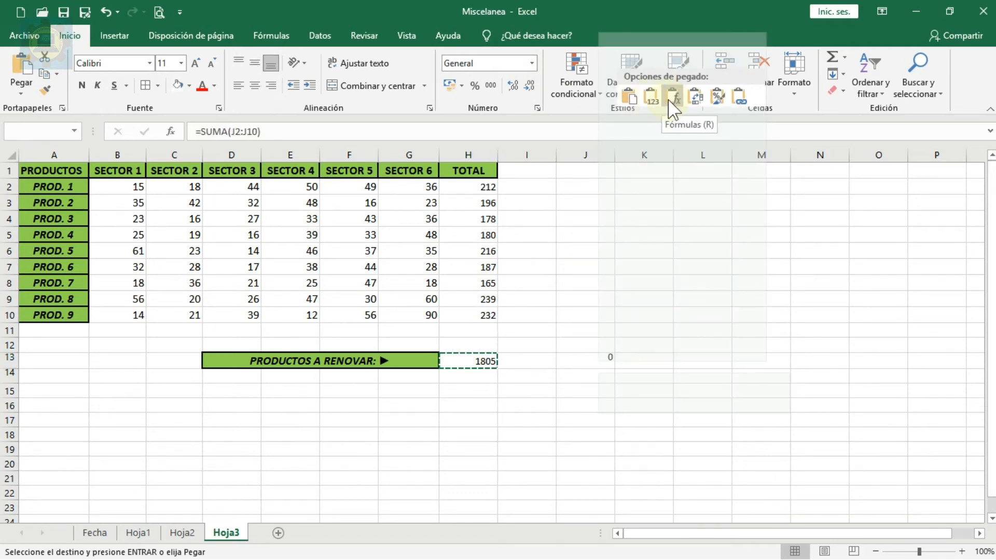
left_click(652, 98)
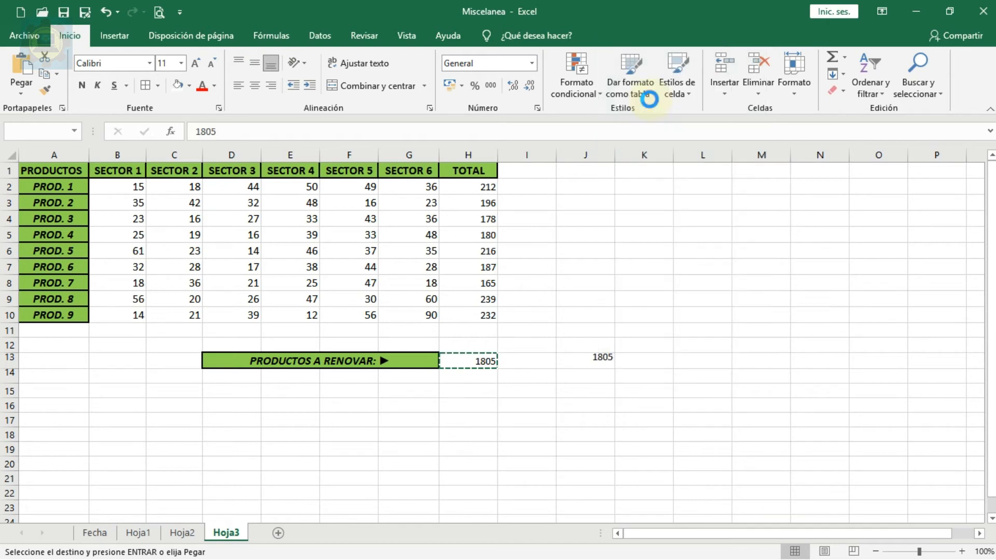
left_click(587, 435)
left_click(597, 361)
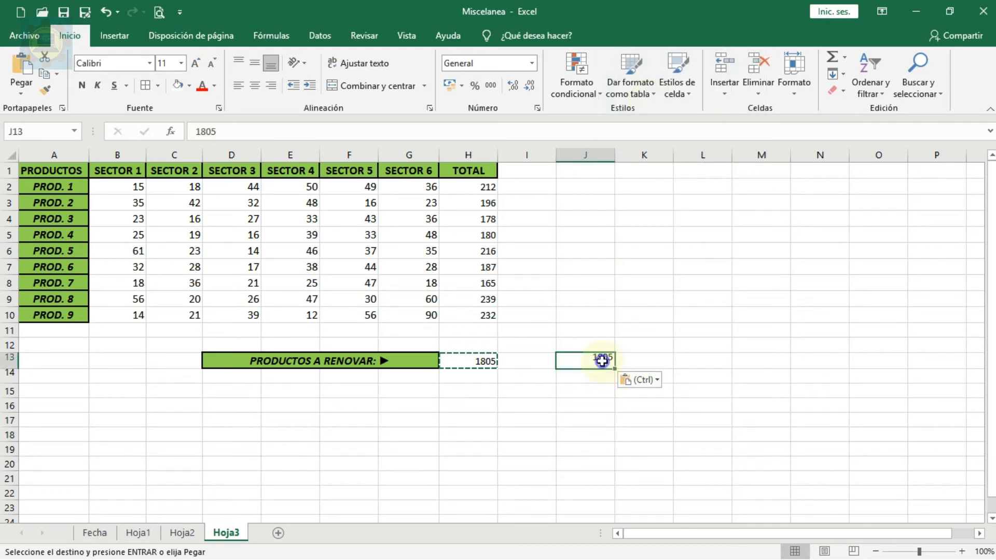
Step: Set the SECTOR 6 value of PROD. 9 in G10 to 100
left_click(420, 312)
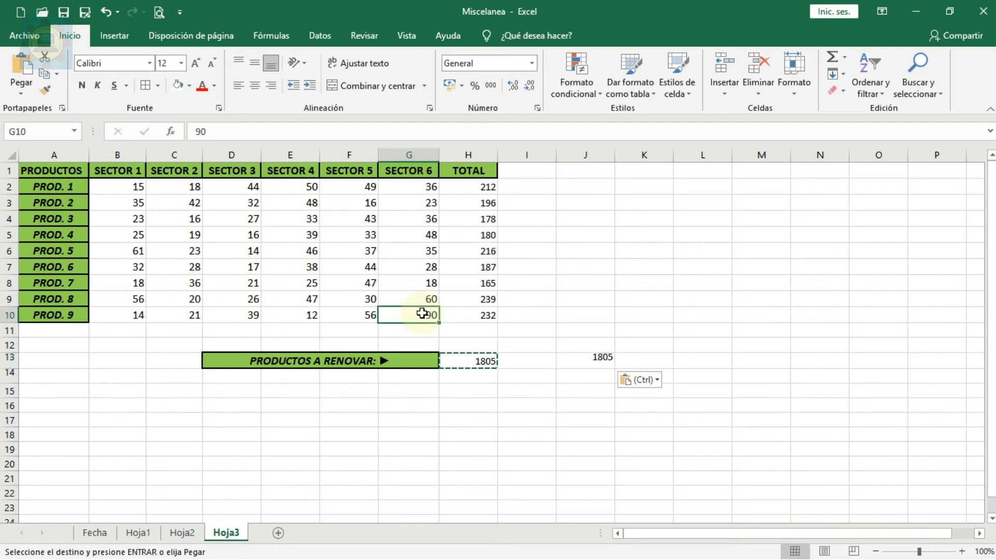
type("100")
key("Return")
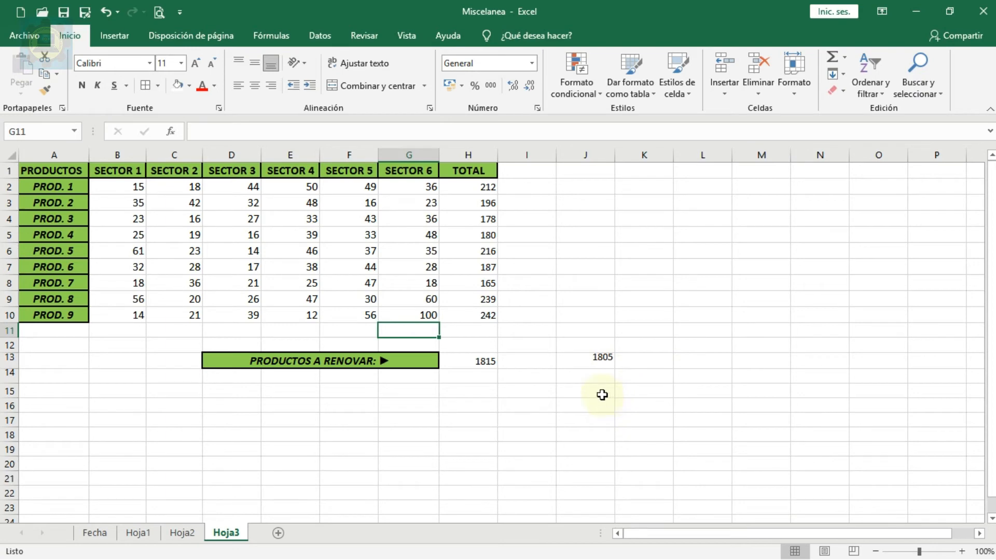
Step: Replace the fixed value in J13 with the formula =H13 to link it to the overall total
left_click(595, 360)
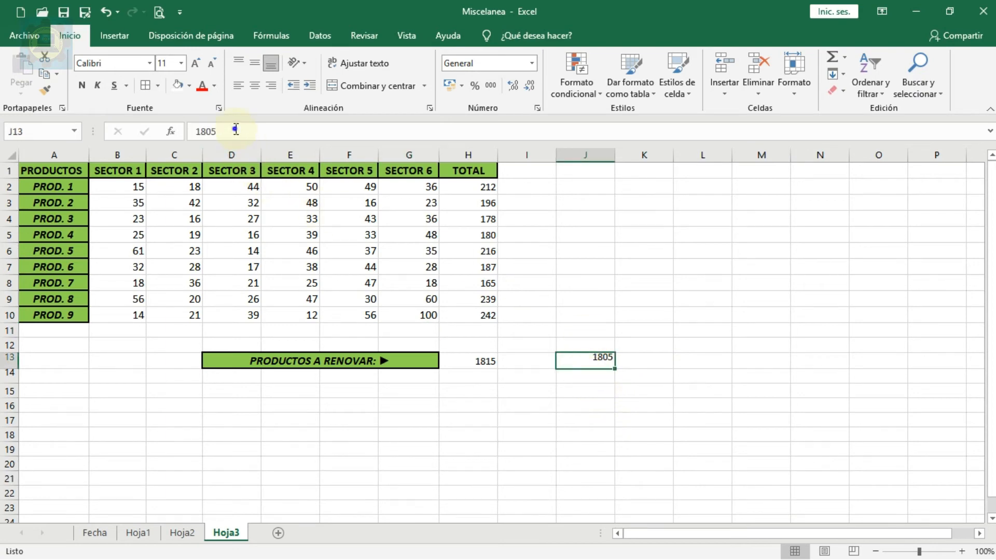
left_click_drag(235, 130, 188, 136)
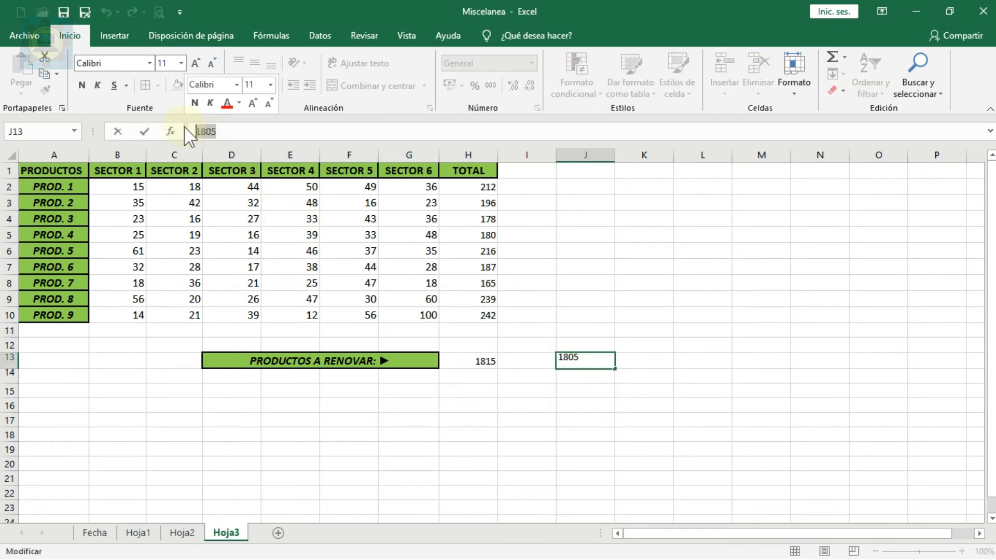
type("=")
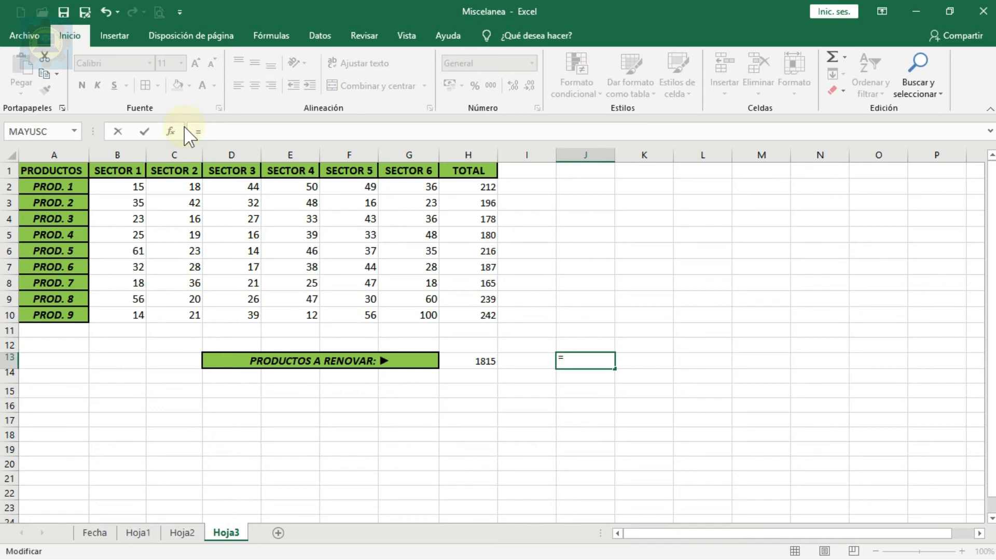
left_click(484, 362)
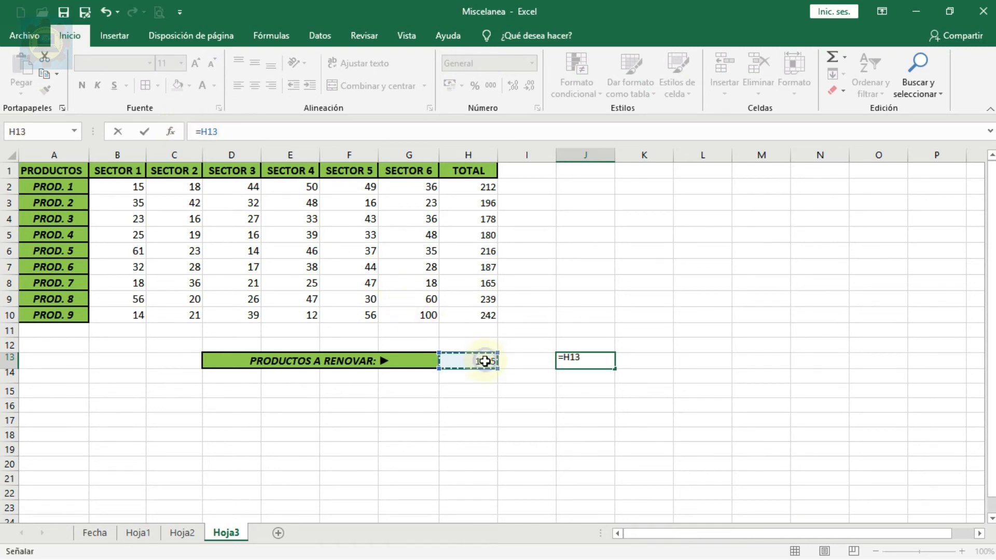
key("Return")
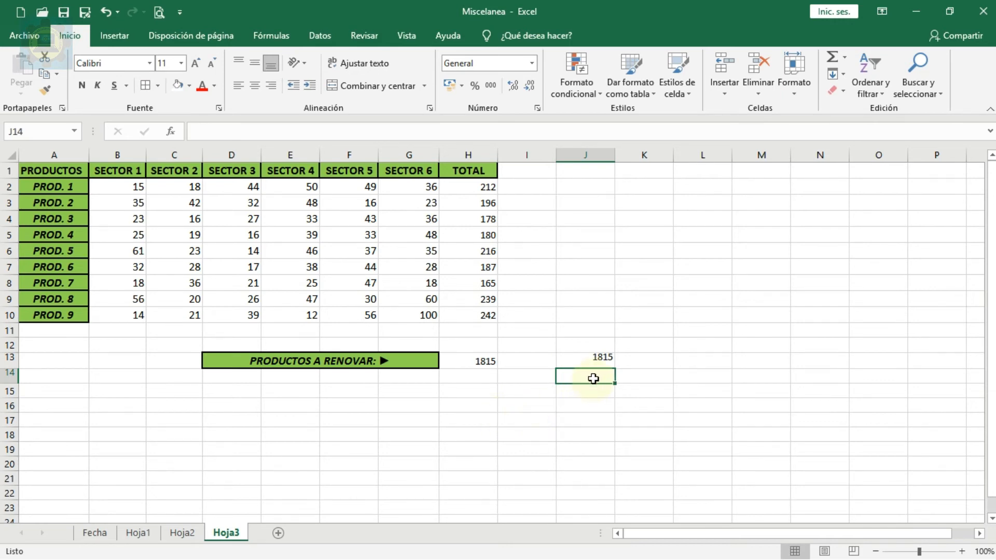
Step: Set the SECTOR 5 value of PROD. 9 in F10 to 70
left_click(372, 317)
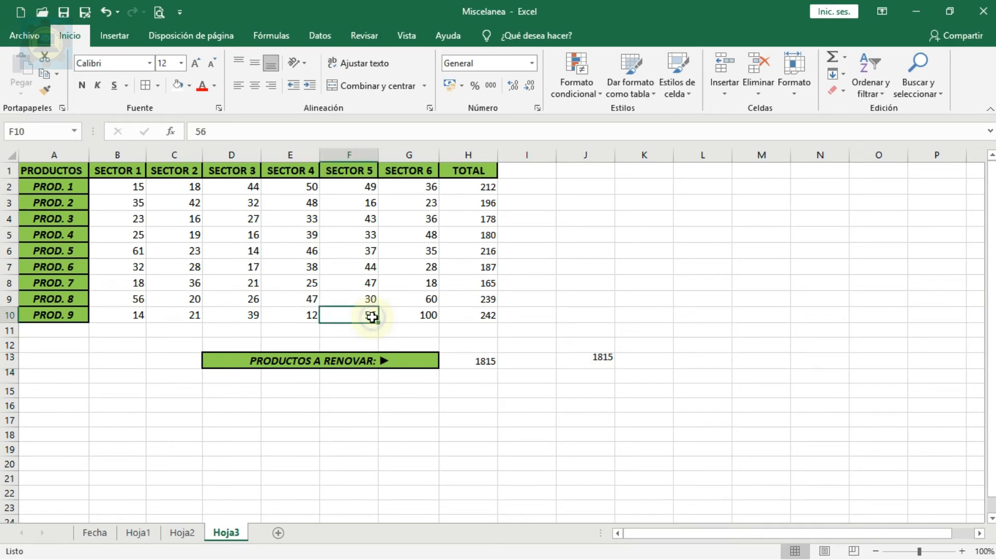
type("70")
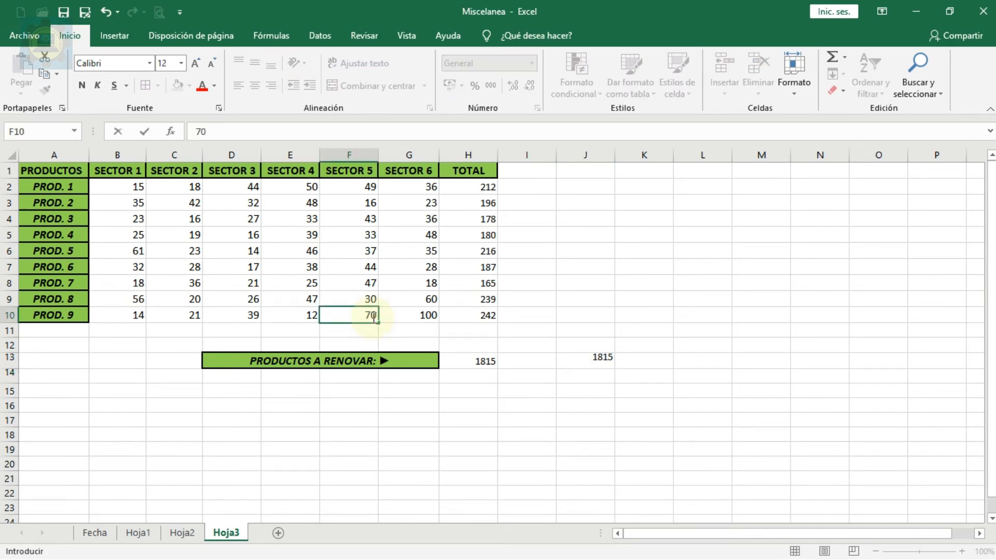
key("Return")
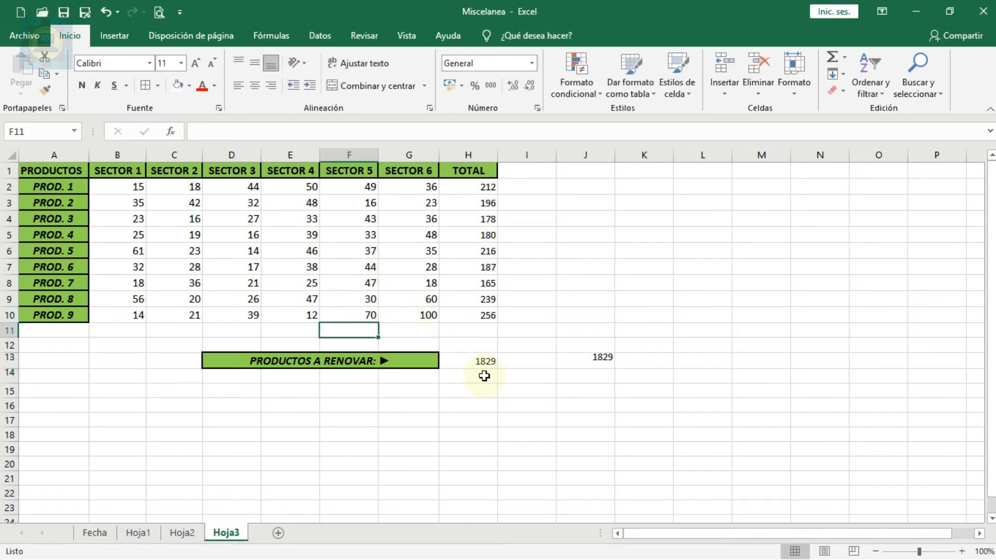
Step: Move the linked total from J13 to J15 and merge and center the range J14:K15
left_click(601, 360)
left_click_drag(600, 353, 596, 390)
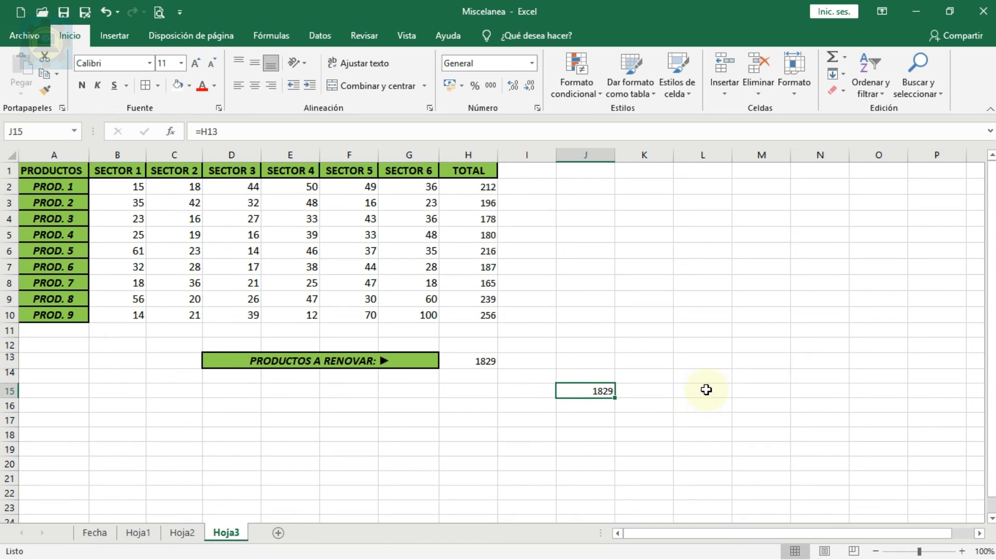
left_click(599, 378)
left_click_drag(588, 378, 640, 389)
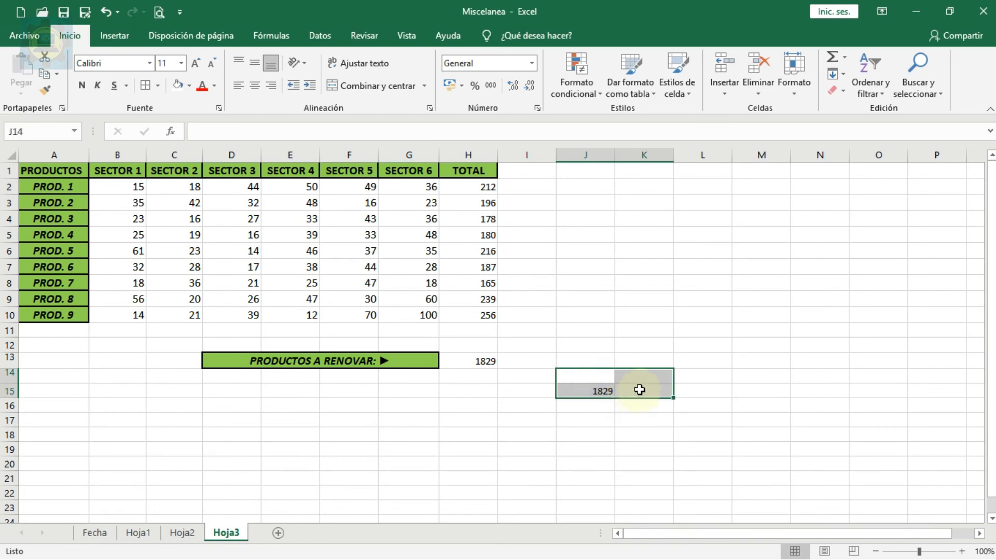
left_click(380, 86)
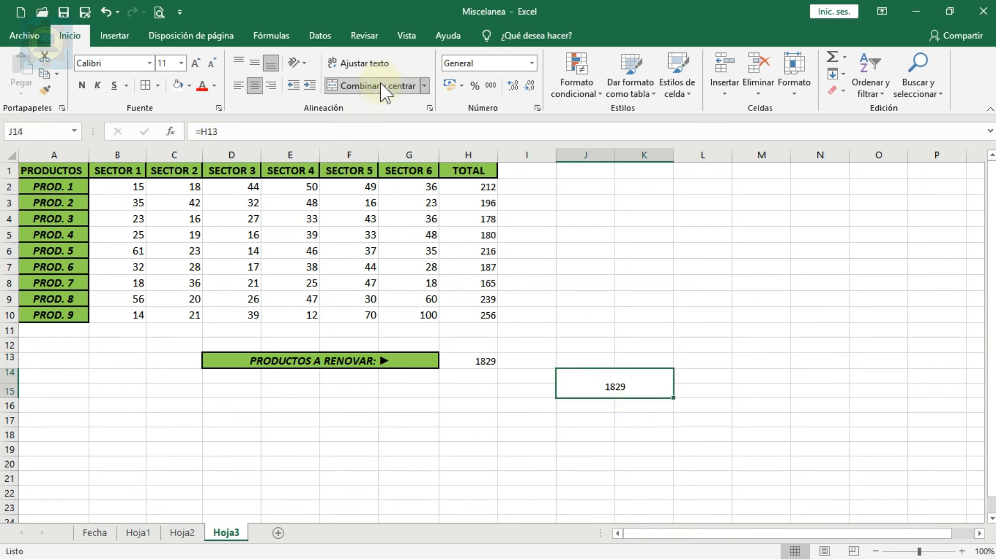
Step: Set the merged linked total to font size 28 and move it up to J11:K12
left_click(181, 63)
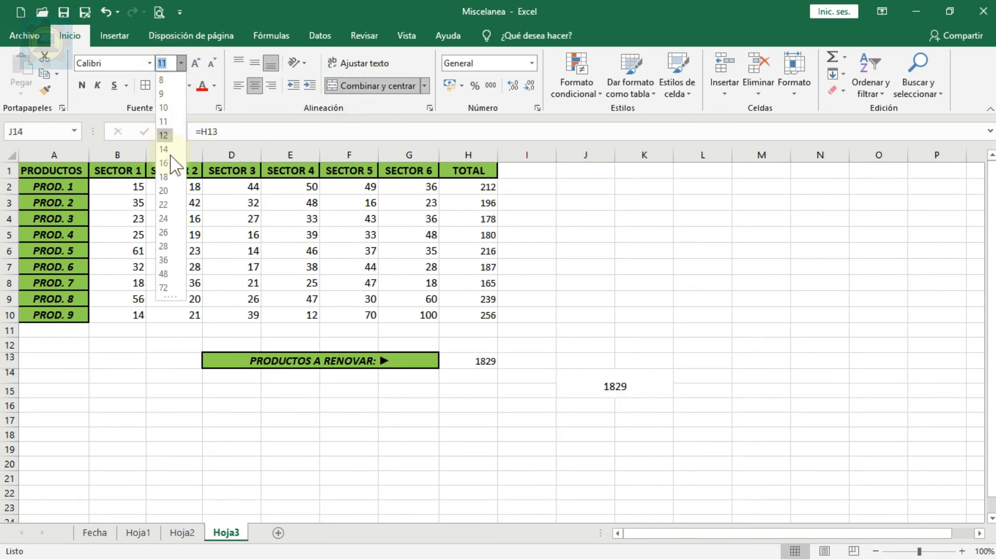
left_click(164, 246)
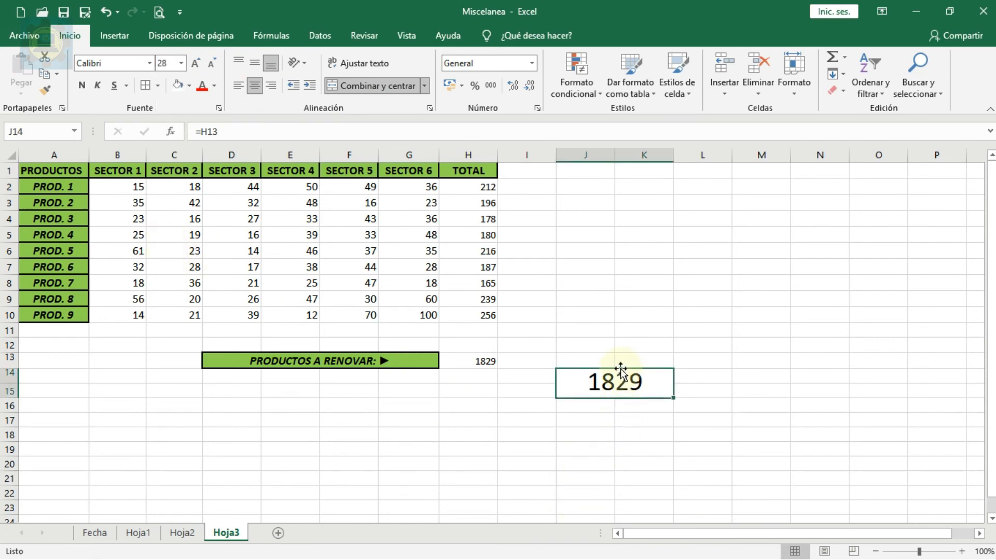
left_click_drag(620, 368, 663, 334)
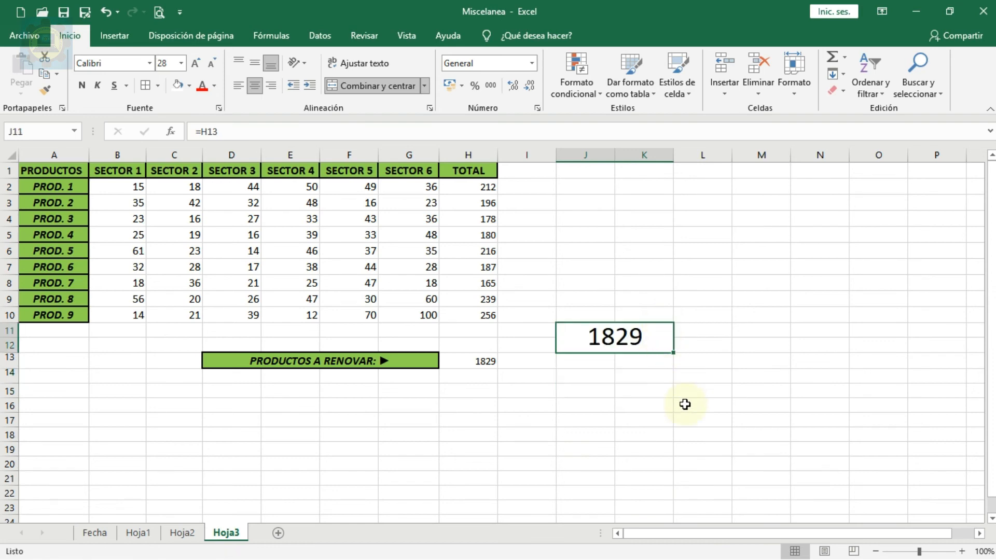